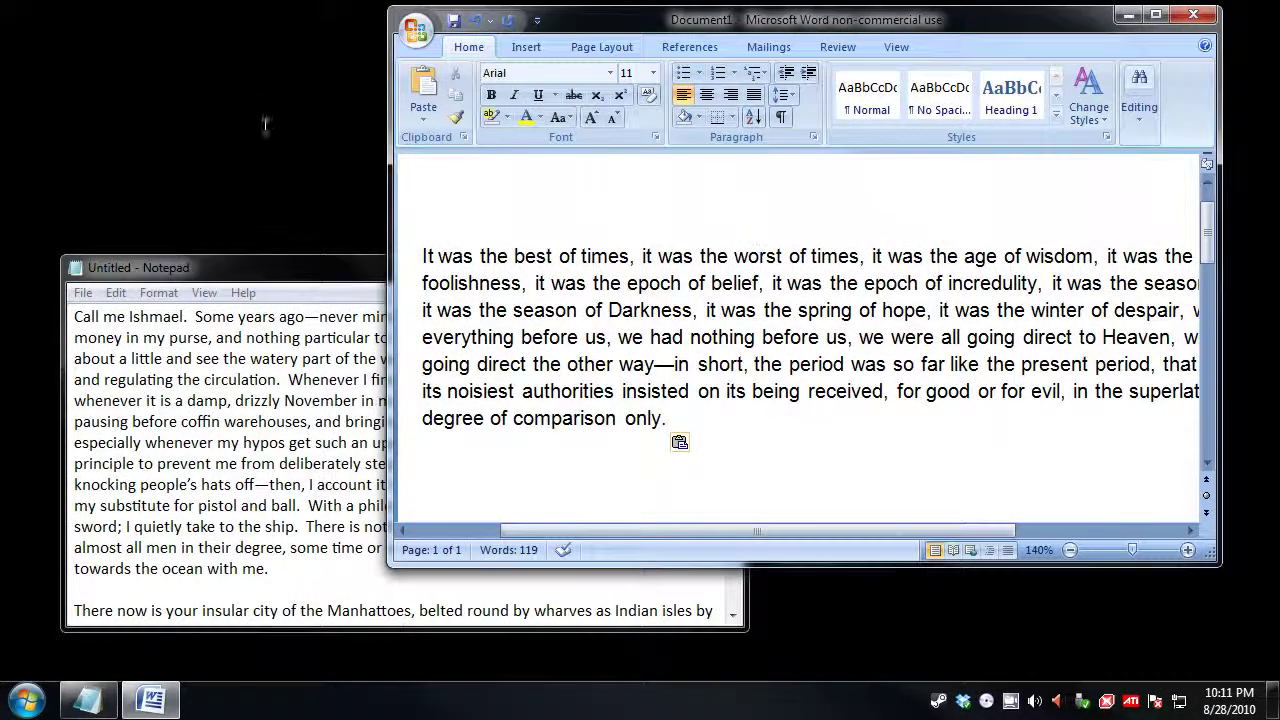
# Select the 'It was the best of times' paragraph in Word and copy it
pyautogui.click(422, 257)
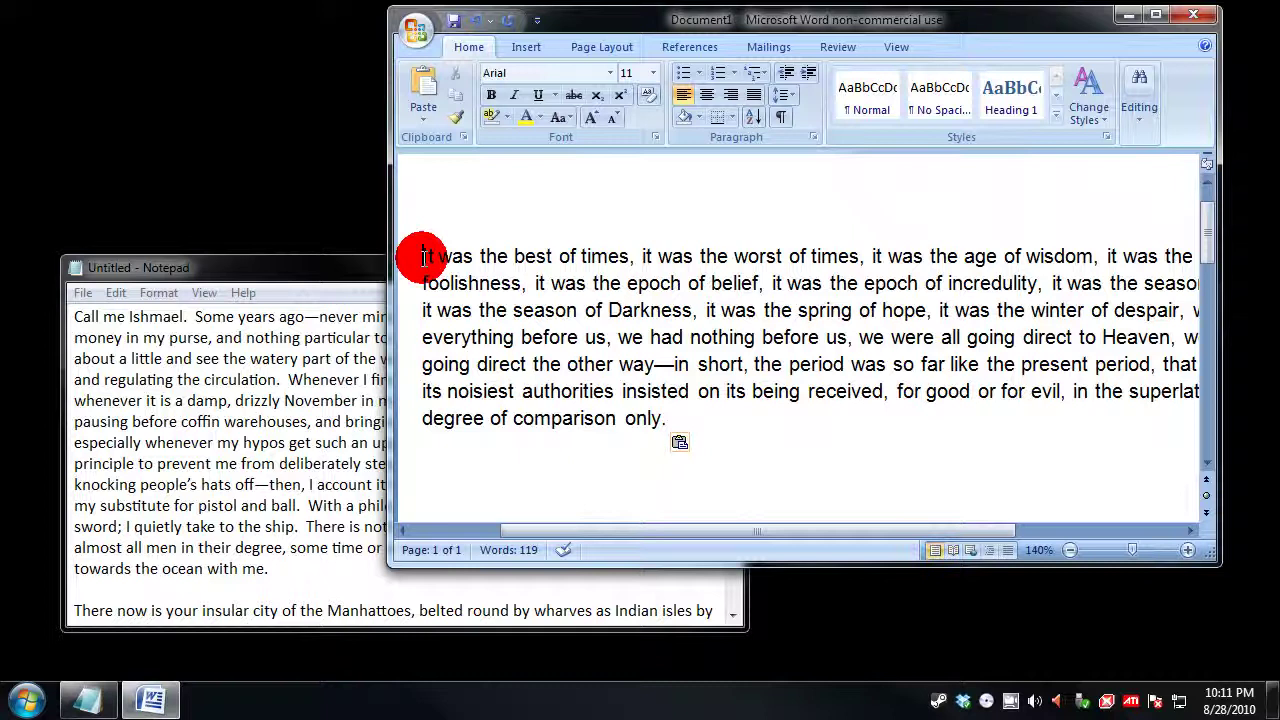
pyautogui.moveTo(422, 257); pyautogui.dragTo(697, 418)
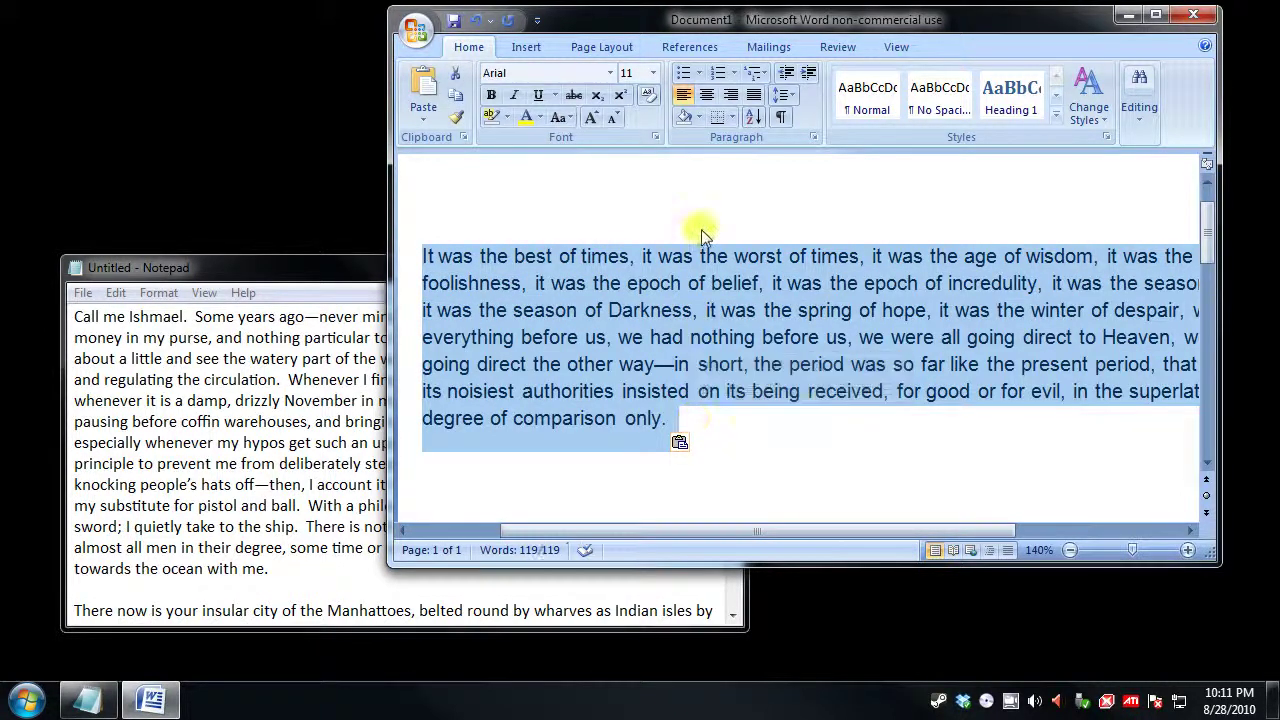
pyautogui.rightClick(720, 280)
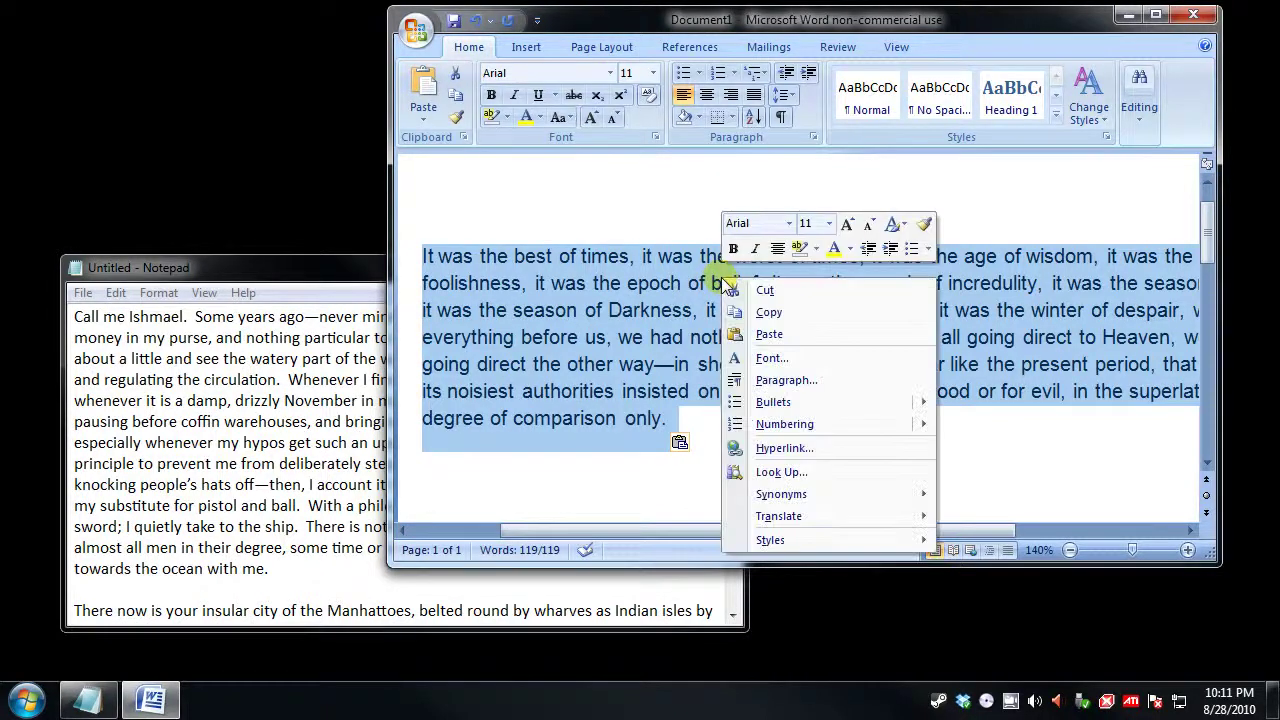
pyautogui.click(771, 318)
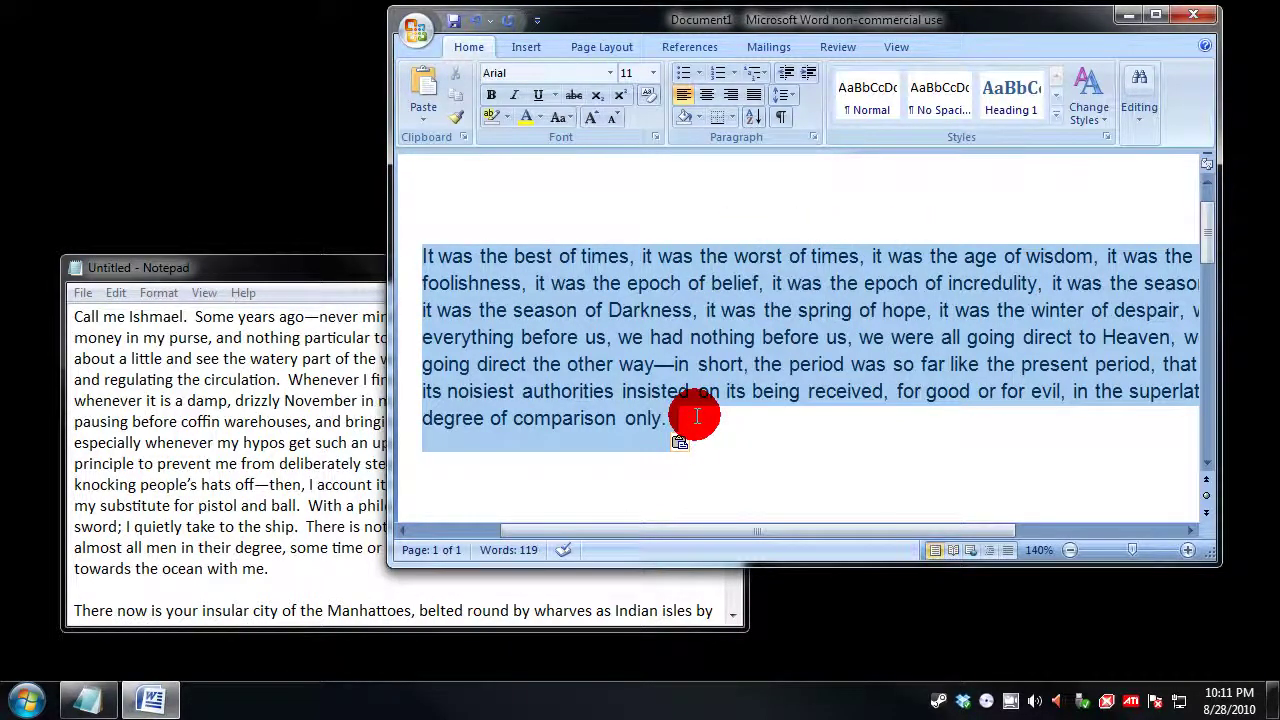
pyautogui.rightClick(721, 280)
pyautogui.click(771, 314)
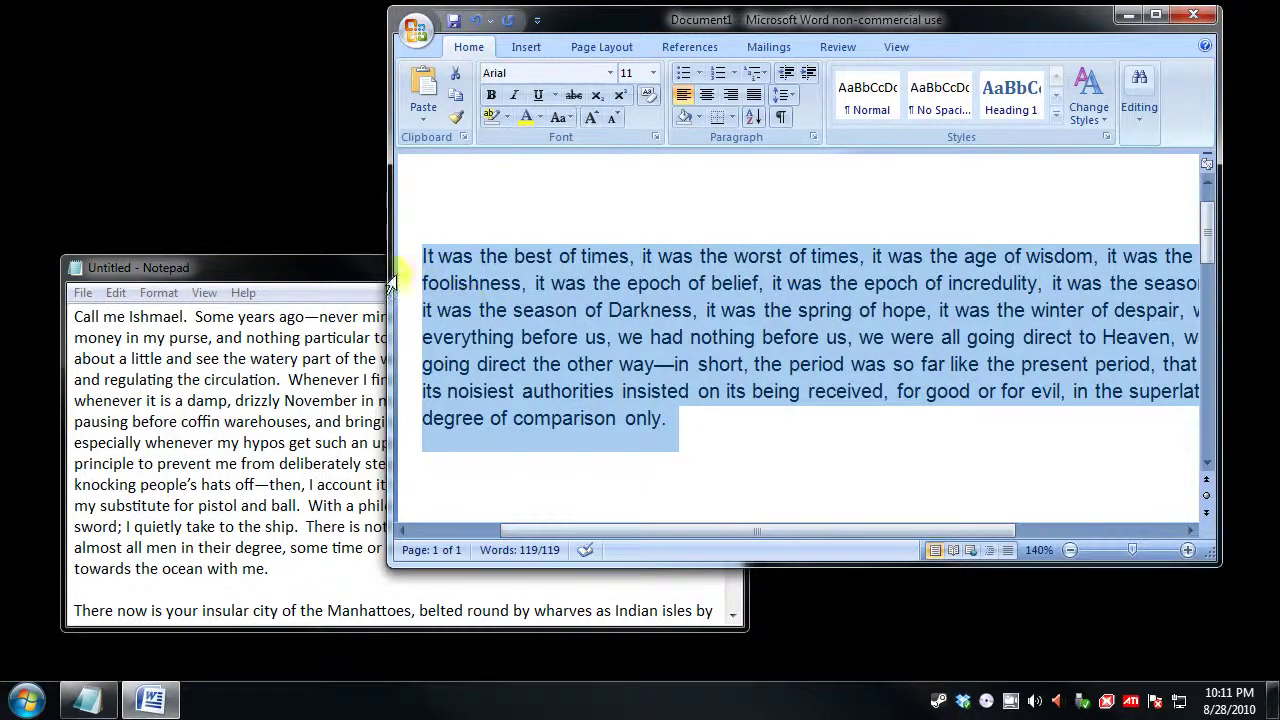
# Paste the Dickens paragraph into Notepad right after 'pistol and ball.'
pyautogui.click(356, 266)
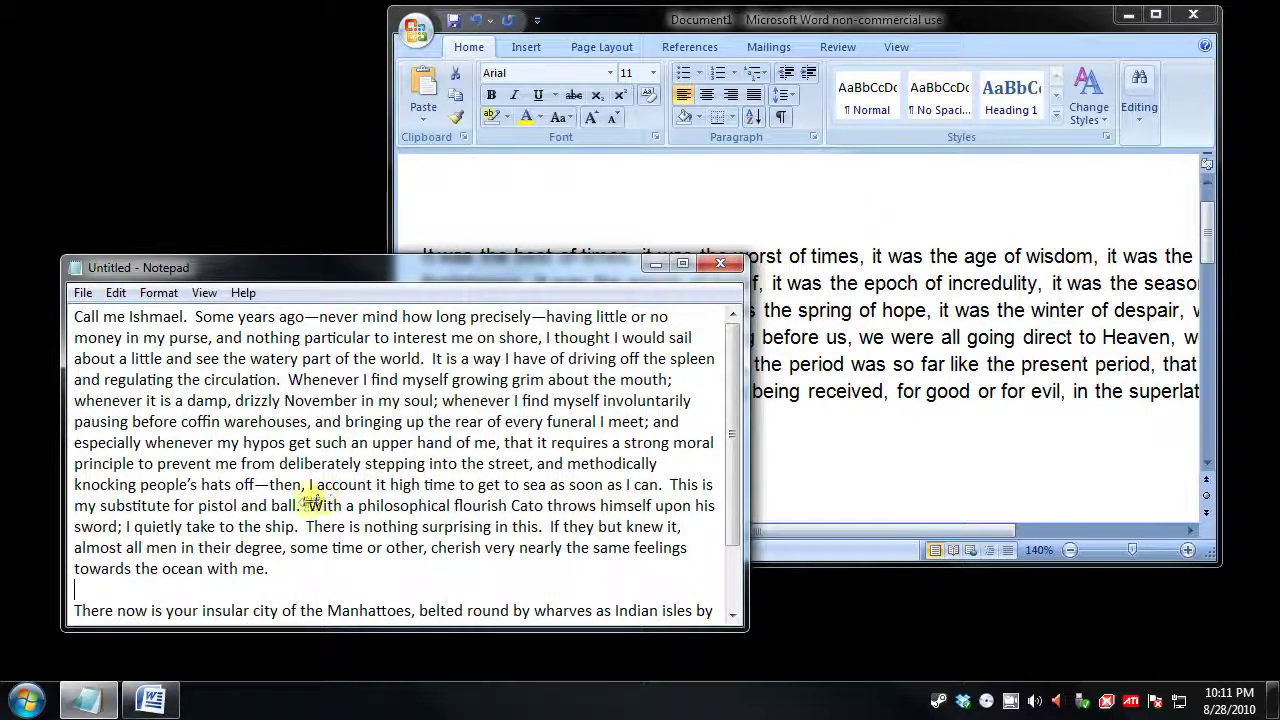
pyautogui.rightClick(314, 498)
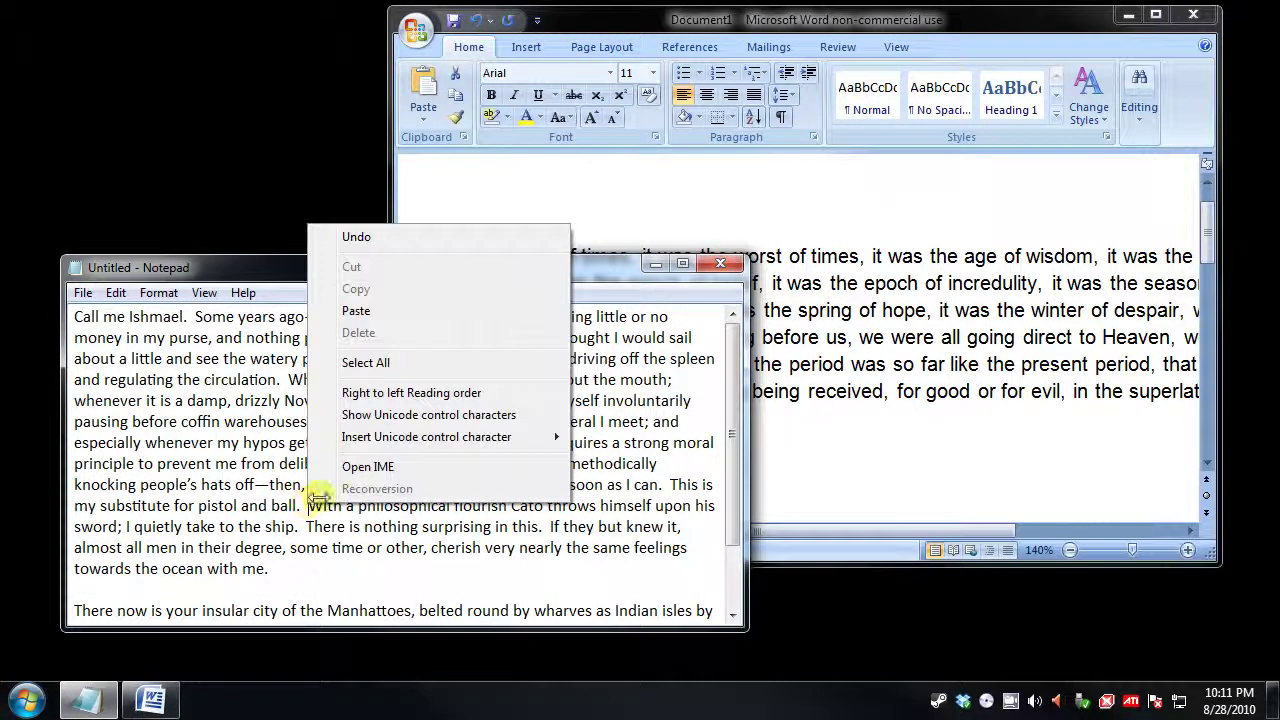
pyautogui.click(384, 311)
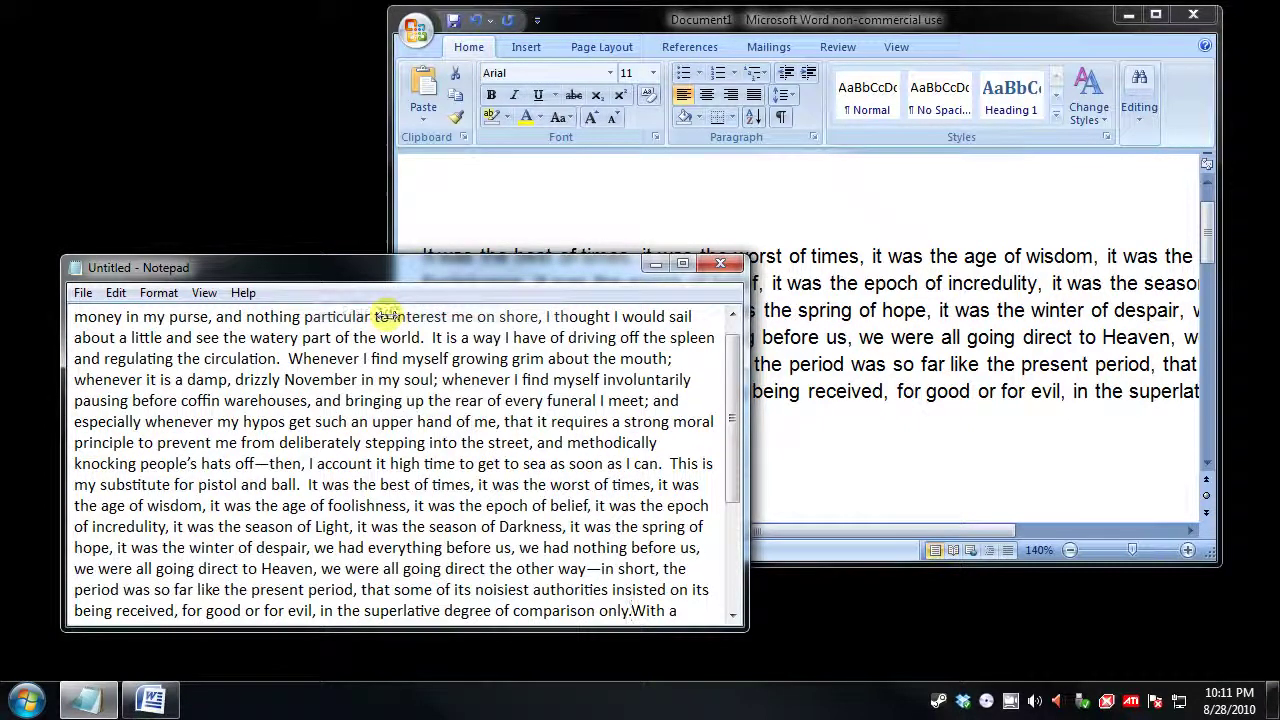
pyautogui.moveTo(302, 485); pyautogui.dragTo(638, 610)
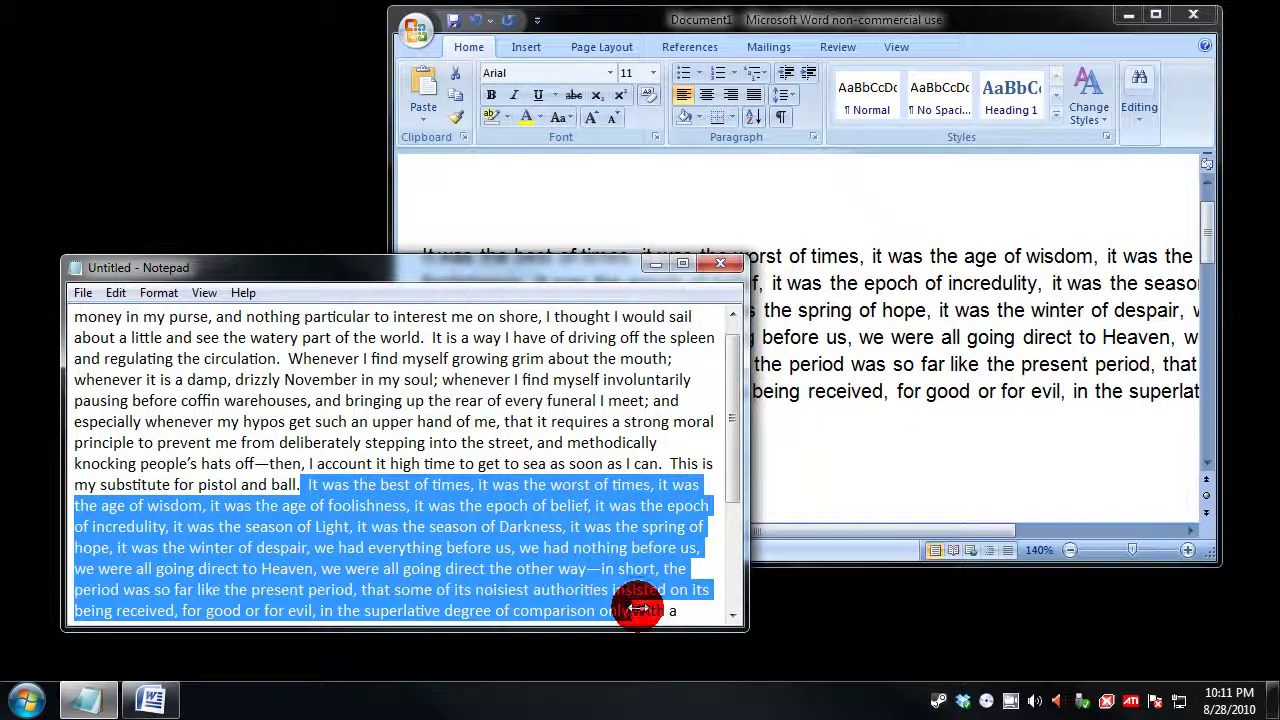
pyautogui.click(517, 421)
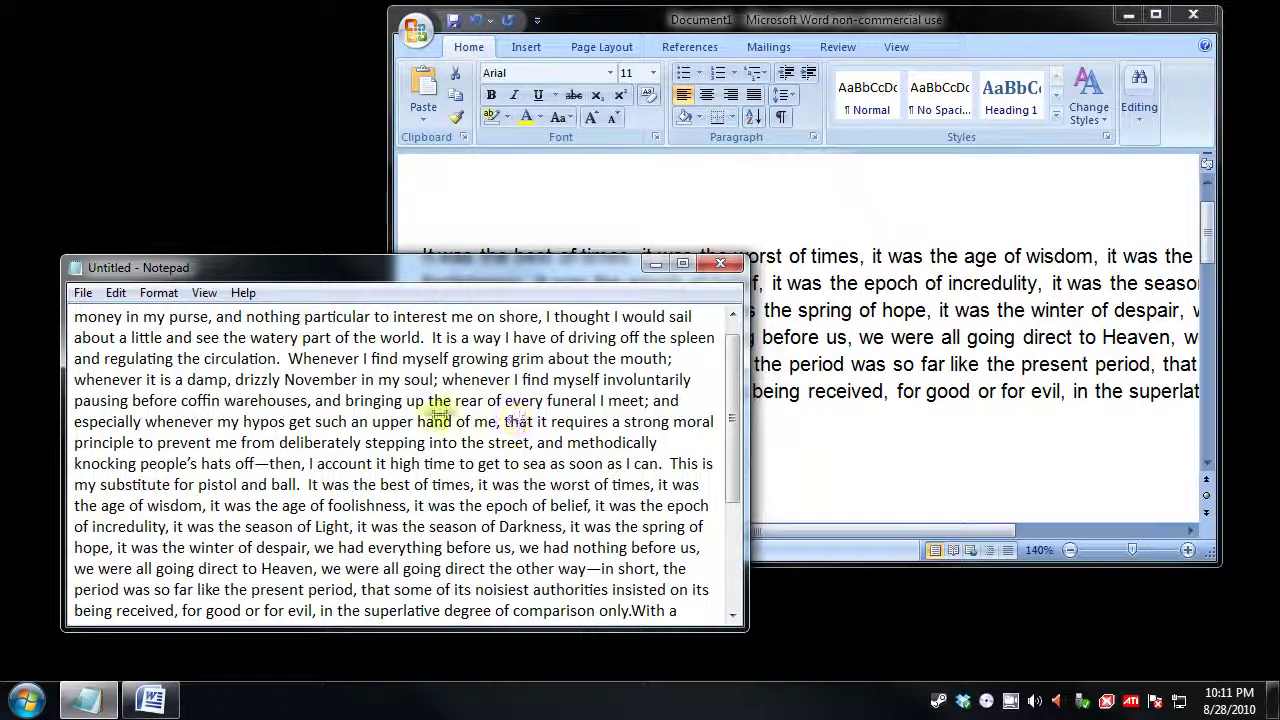
# Insert a new line above 'There now is' and paste the Dickens paragraph there twice
pyautogui.scroll(-1, 438, 412)
pyautogui.scroll(-2, 432, 418)
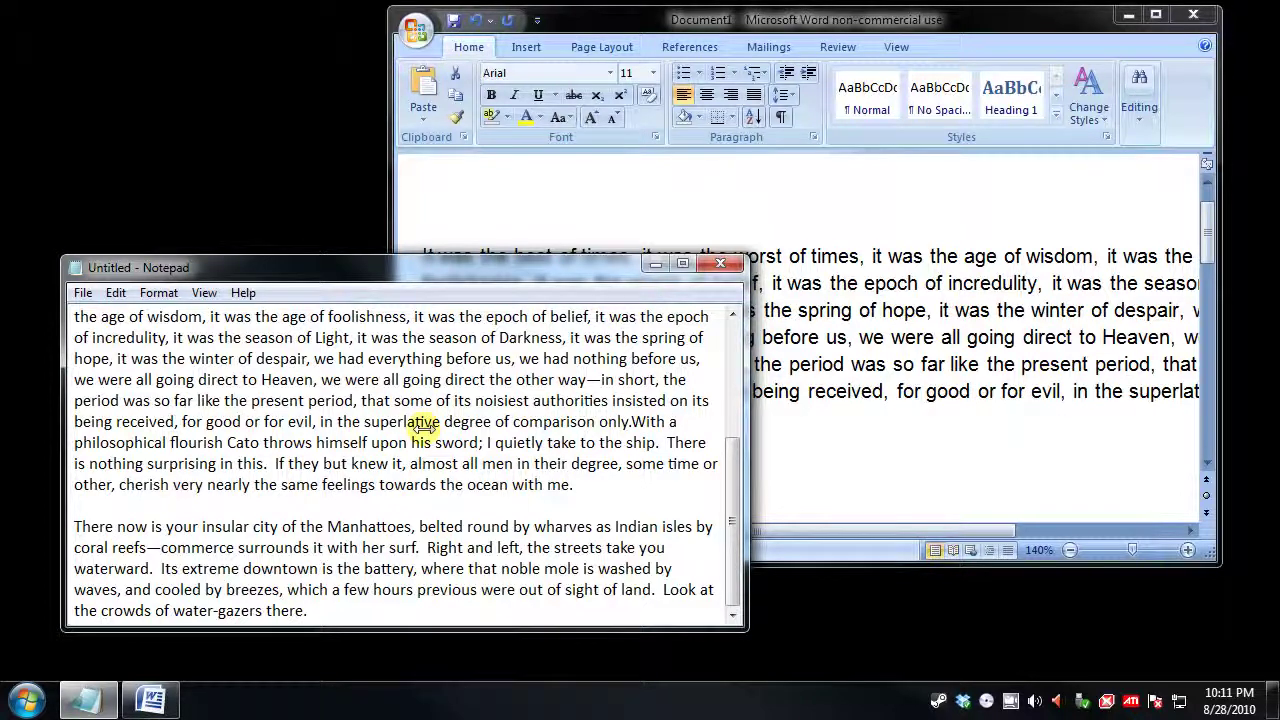
pyautogui.click(103, 506)
pyautogui.press('Return')
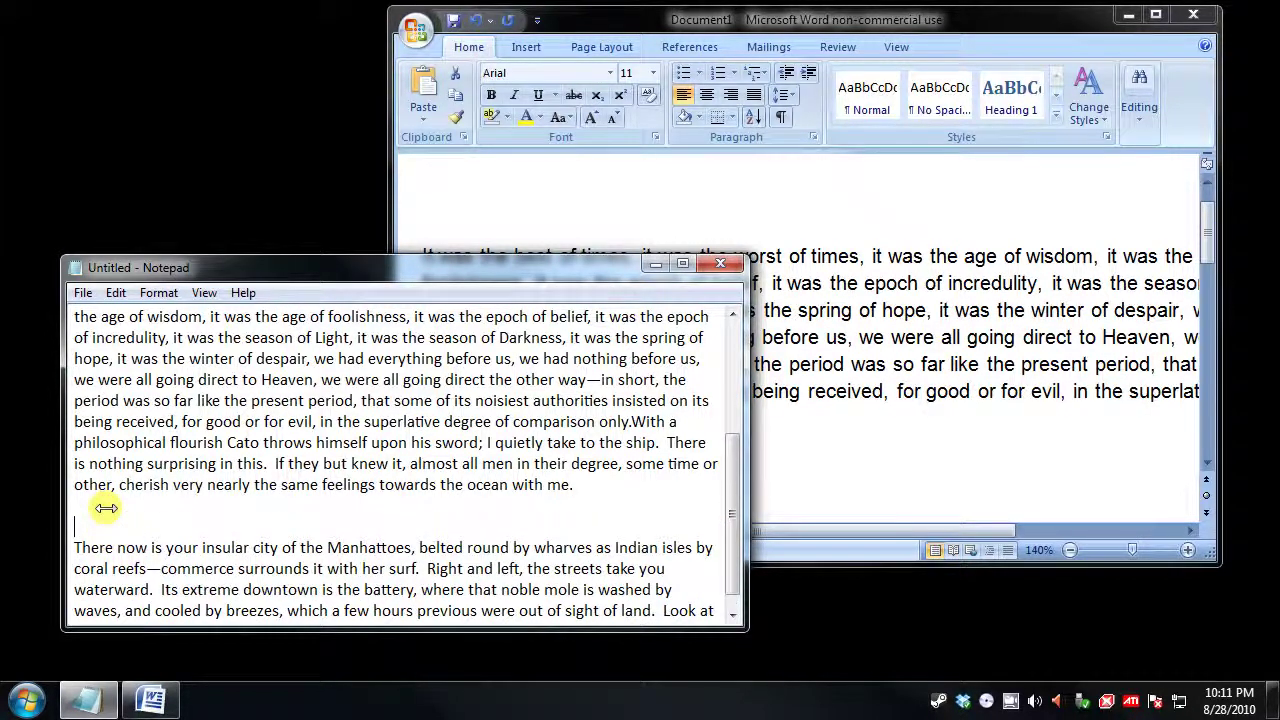
pyautogui.rightClick(86, 523)
pyautogui.click(166, 330)
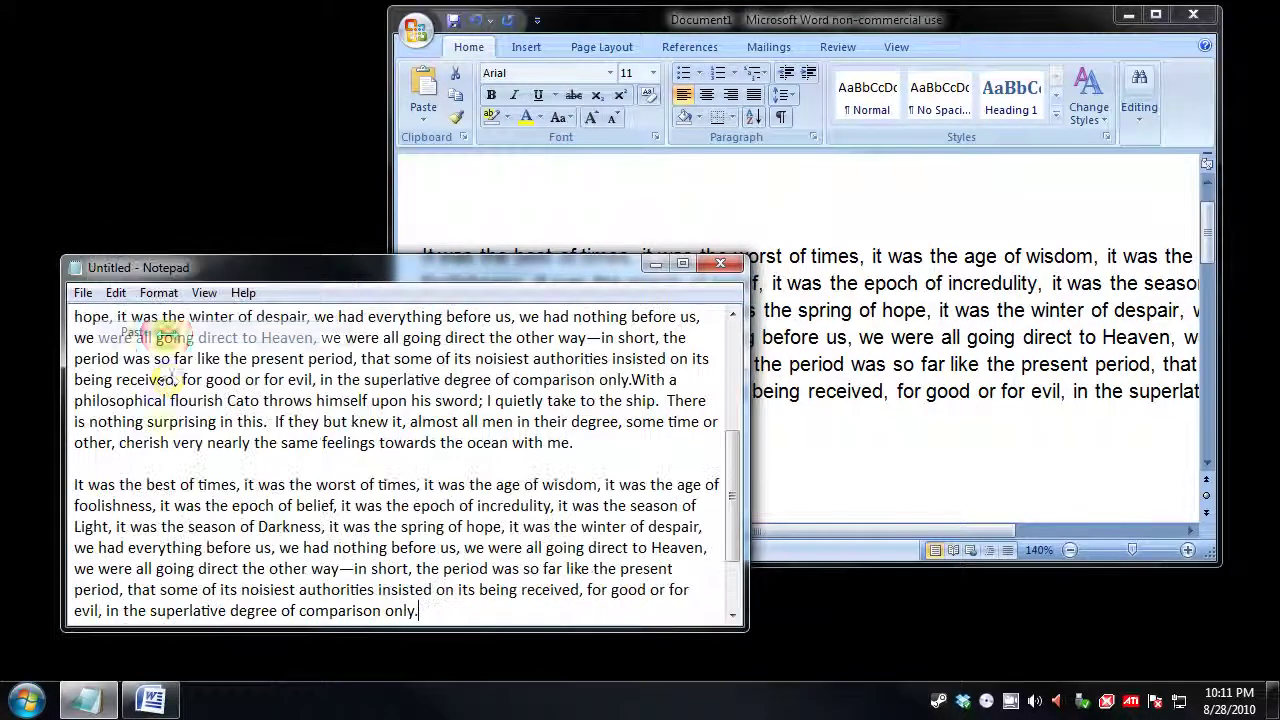
pyautogui.scroll(-1, 191, 434)
pyautogui.rightClick(464, 547)
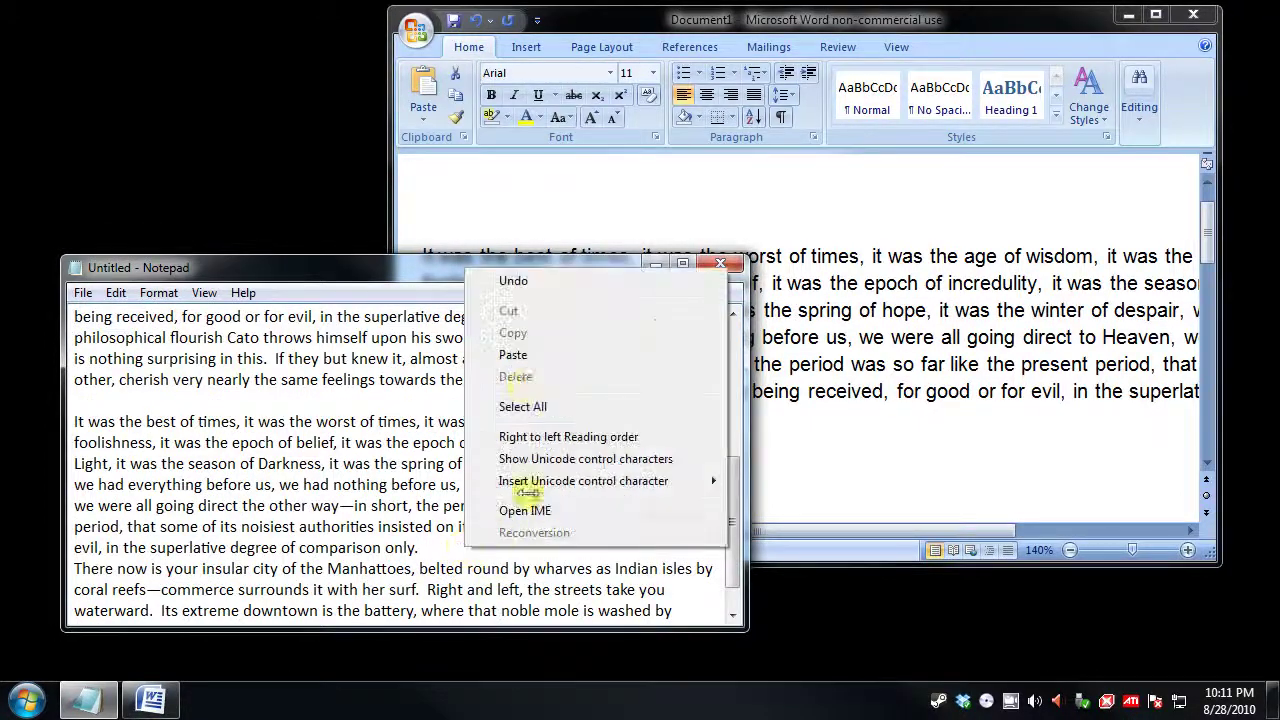
pyautogui.click(514, 354)
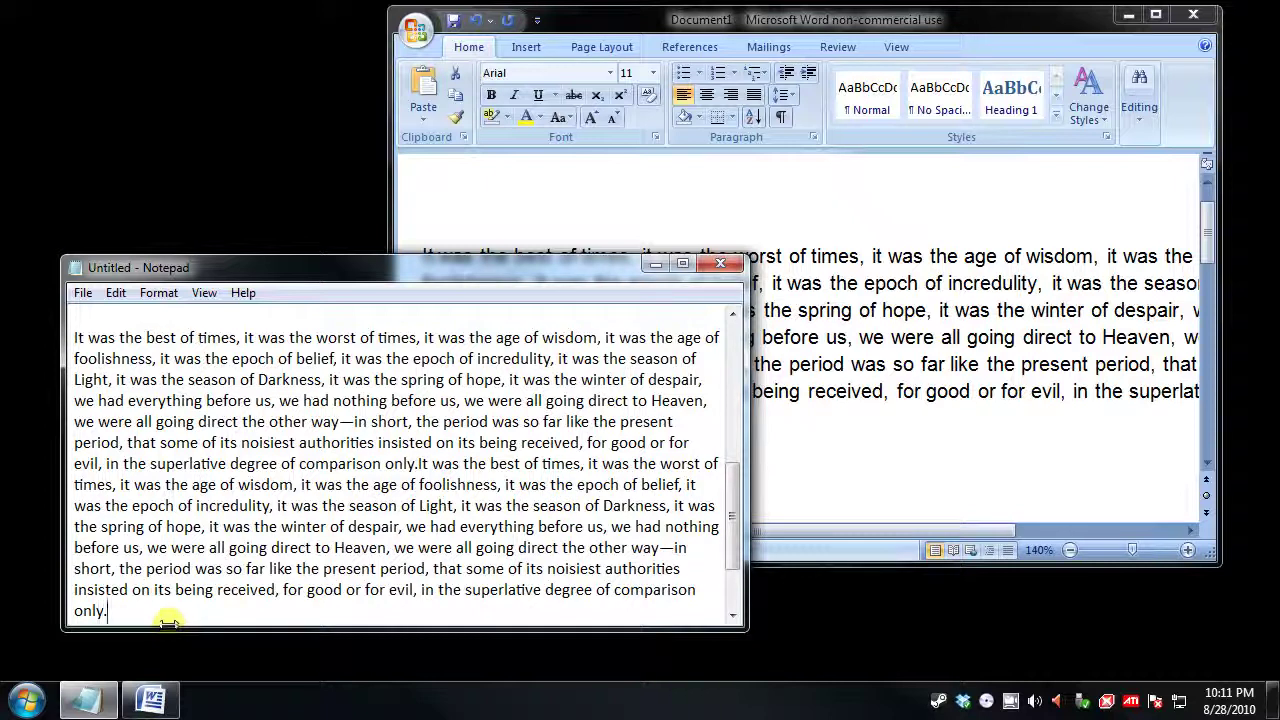
pyautogui.moveTo(171, 620)
pyautogui.mouseDown()
pyautogui.moveTo(415, 463)
pyautogui.moveTo(66, 333)
pyautogui.moveTo(850, 485)
pyautogui.mouseUp()
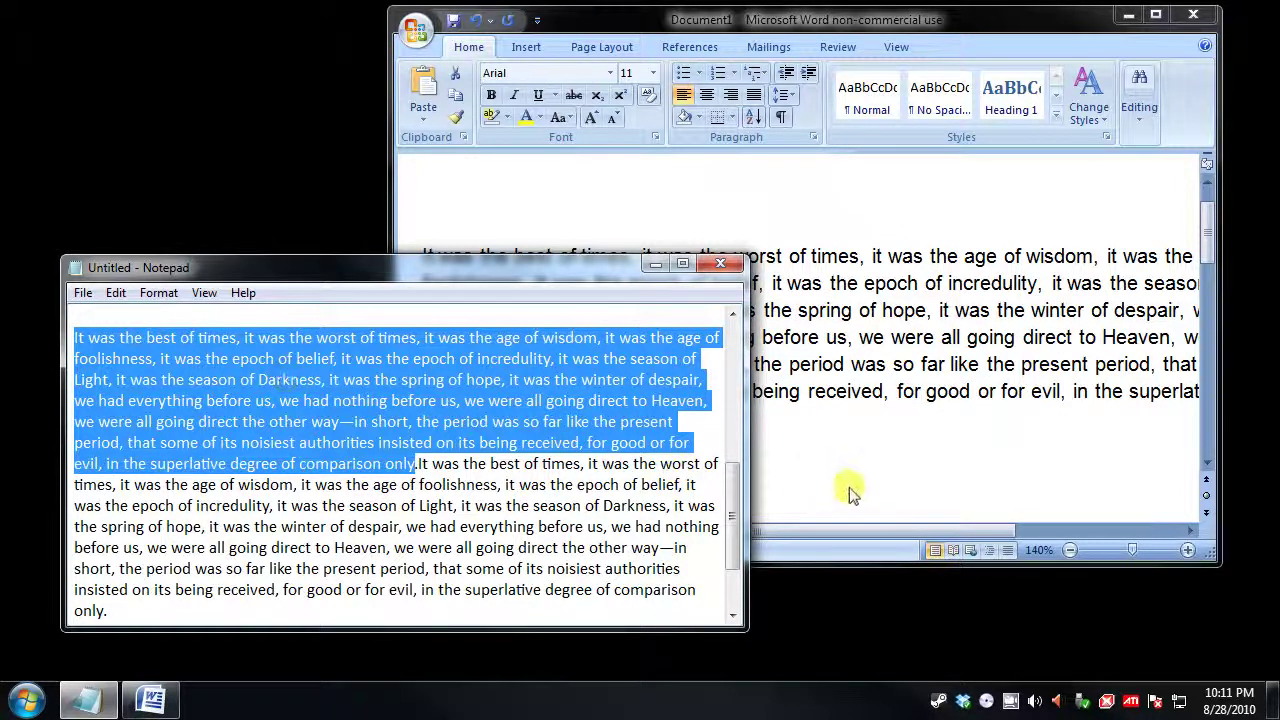
# Paste two more copies of the passage on a new line below it, then maximize Word
pyautogui.click(718, 420)
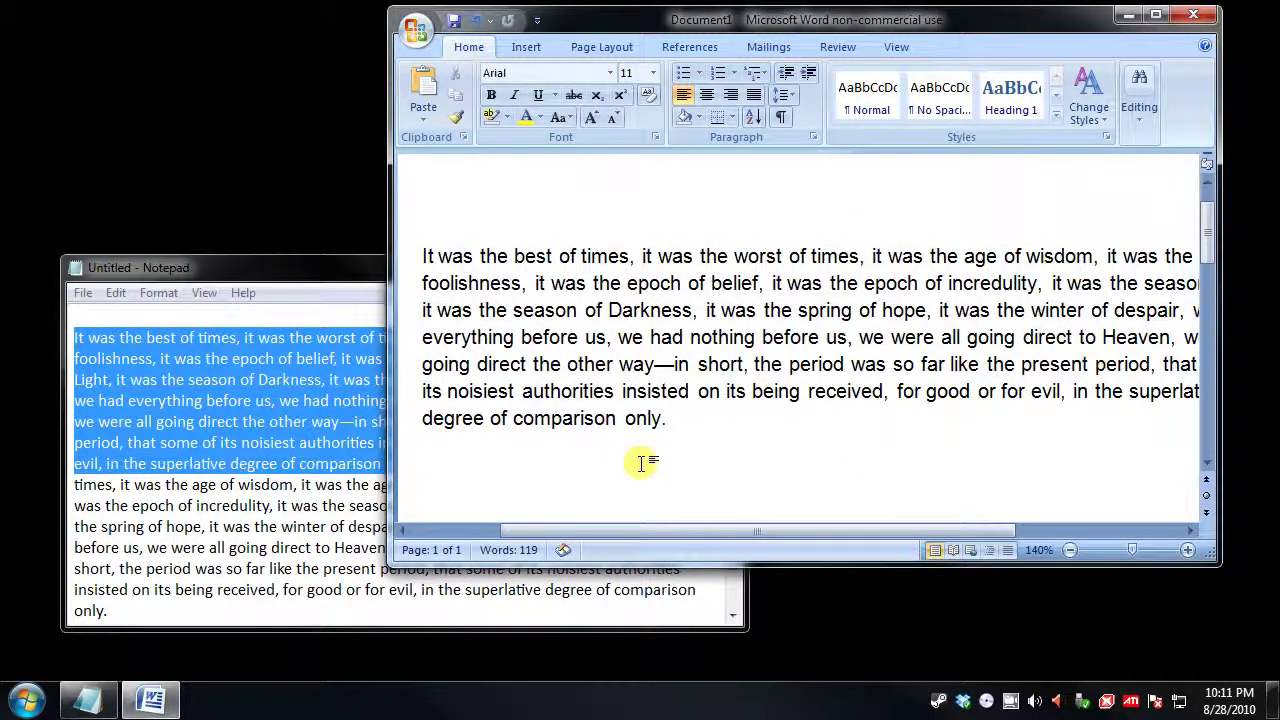
pyautogui.press('Return')
pyautogui.press('Return')
pyautogui.rightClick(431, 509)
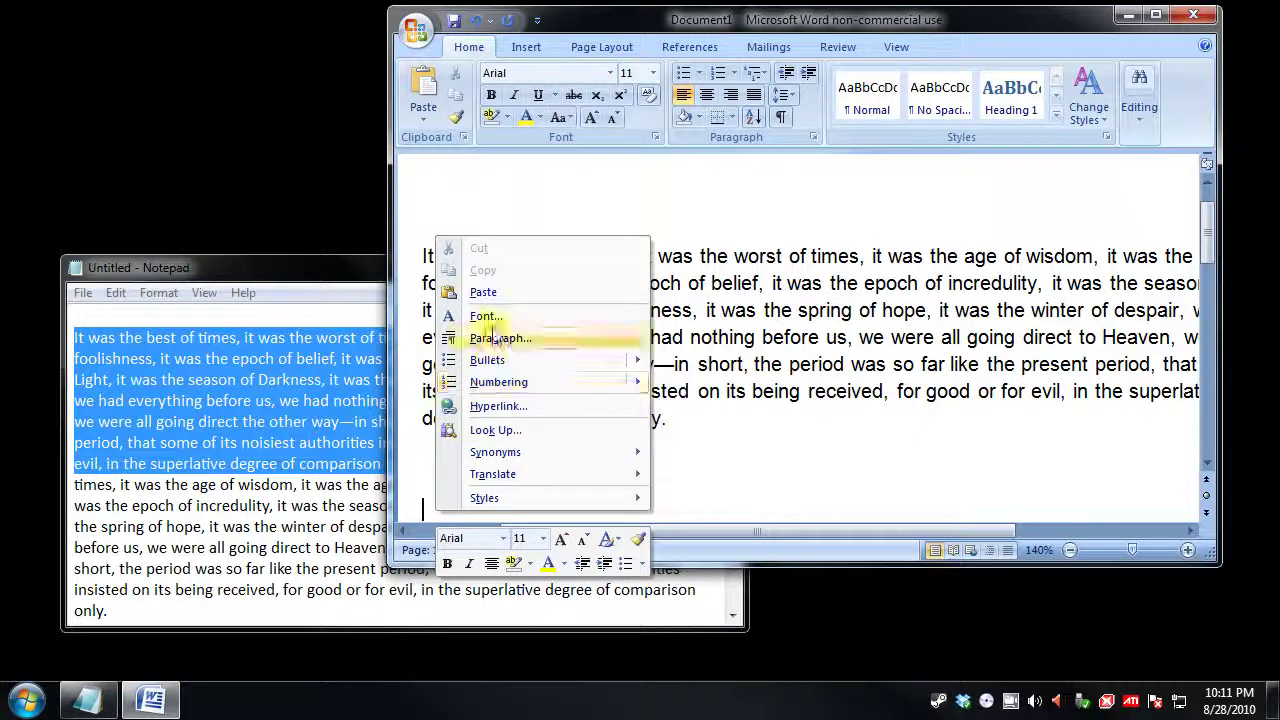
pyautogui.click(497, 300)
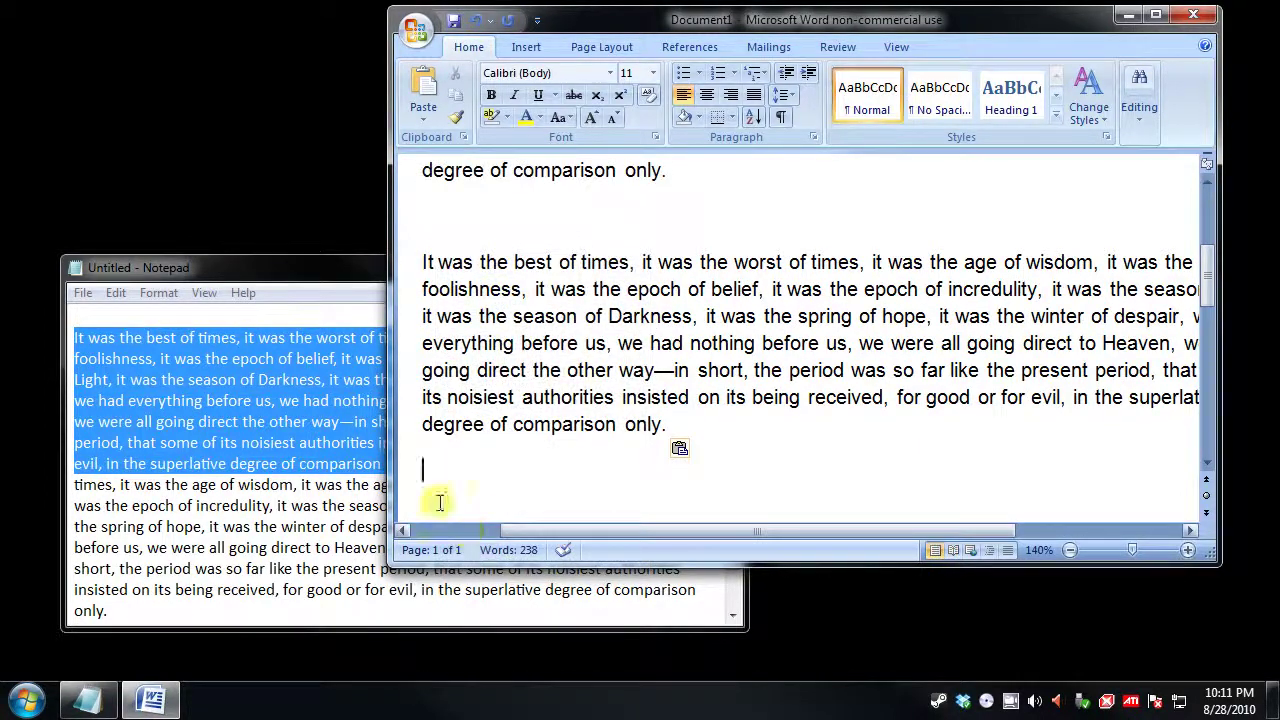
pyautogui.rightClick(433, 488)
pyautogui.click(481, 270)
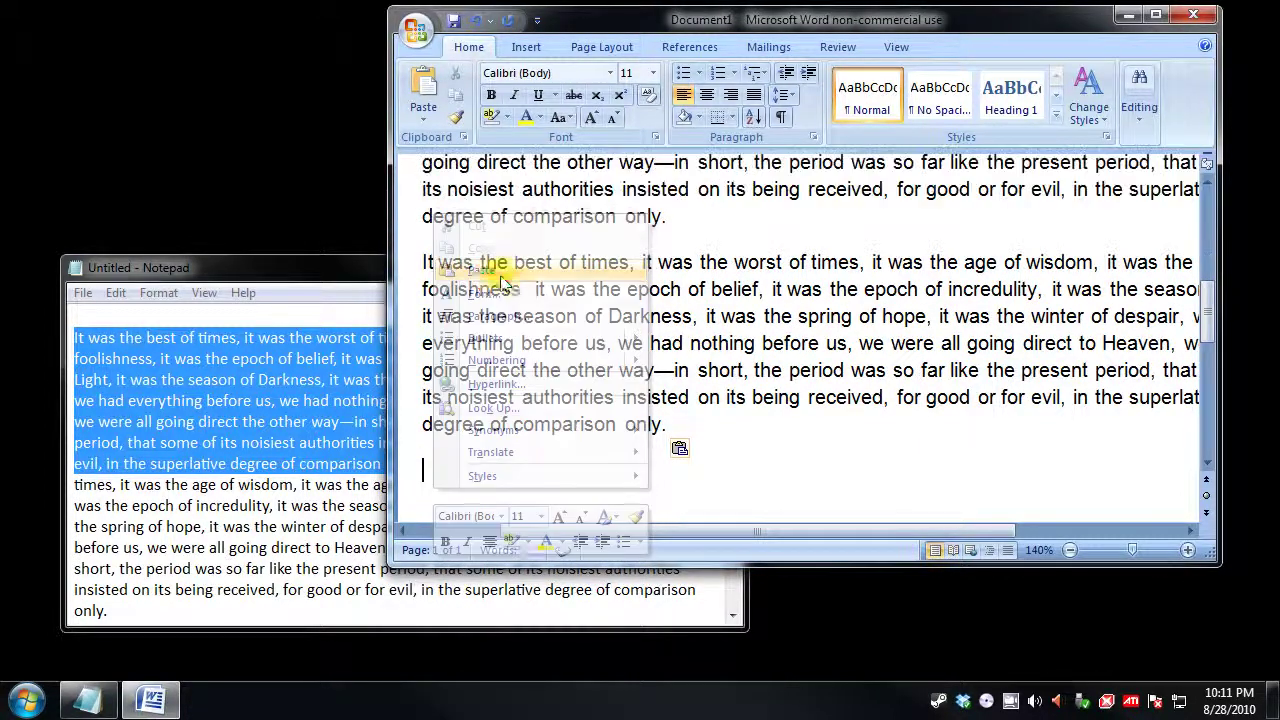
pyautogui.click(1155, 15)
pyautogui.moveTo(1268, 350)
pyautogui.mouseDown()
pyautogui.moveTo(1267, 285)
pyautogui.moveTo(1257, 342)
pyautogui.mouseUp()
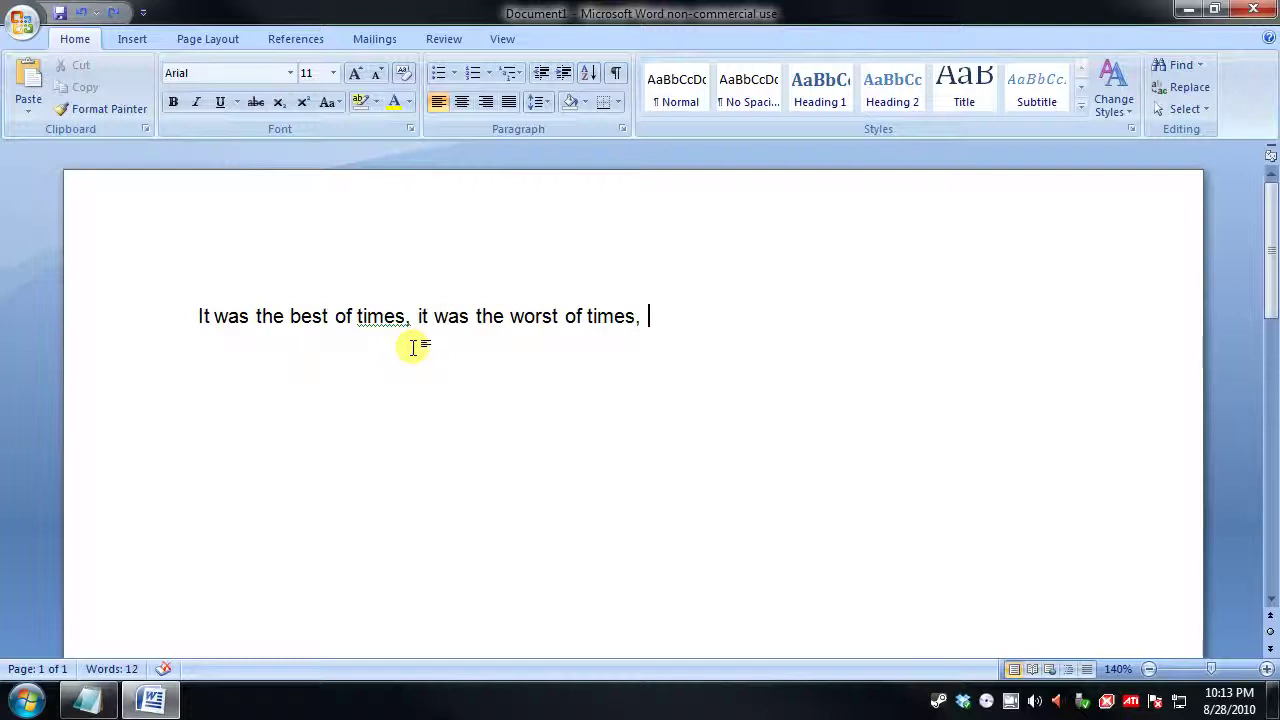
# Cut 'It was the best of times,' and paste it twice after 'it was the worst of times,'
pyautogui.moveTo(416, 318); pyautogui.dragTo(167, 318)
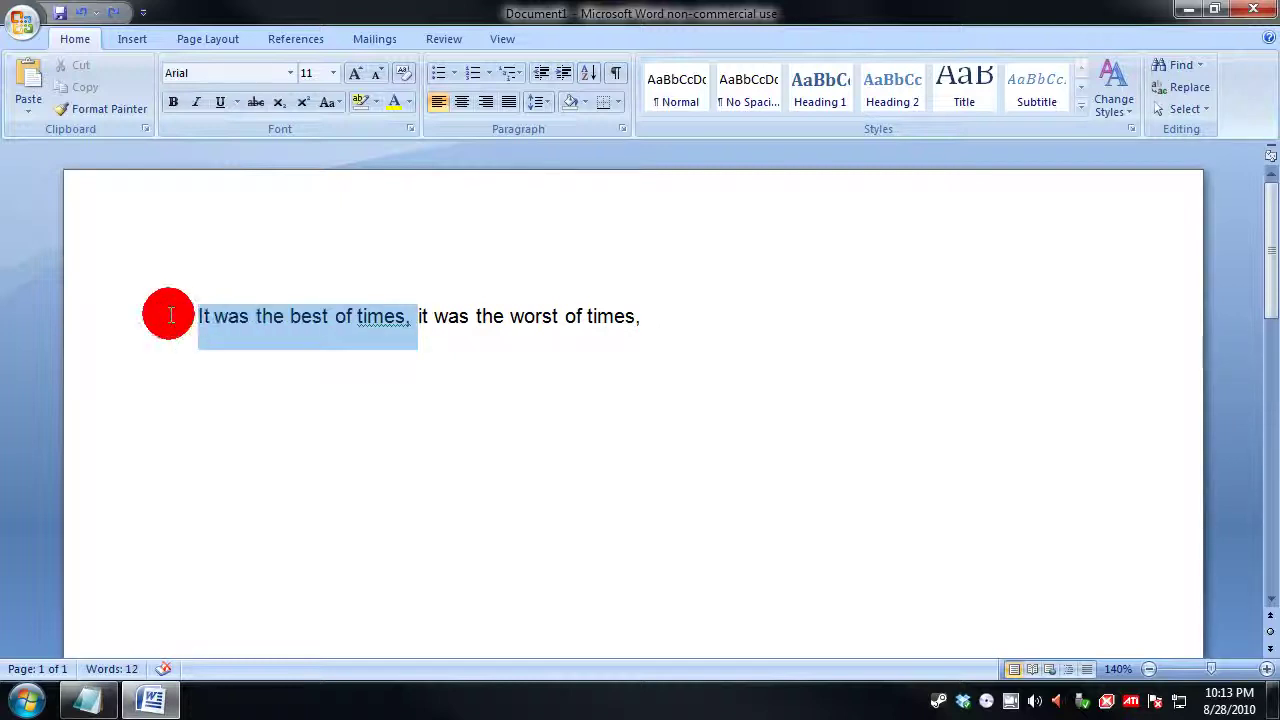
pyautogui.rightClick(302, 318)
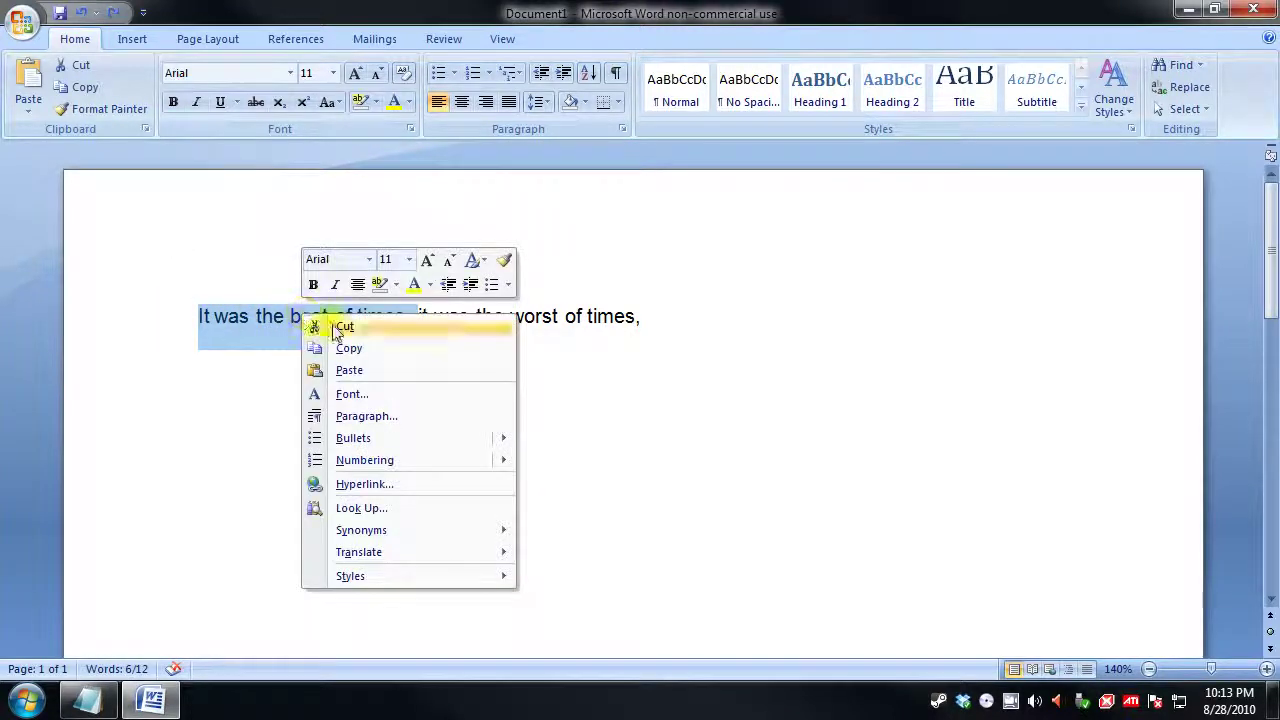
pyautogui.click(340, 327)
pyautogui.click(458, 316)
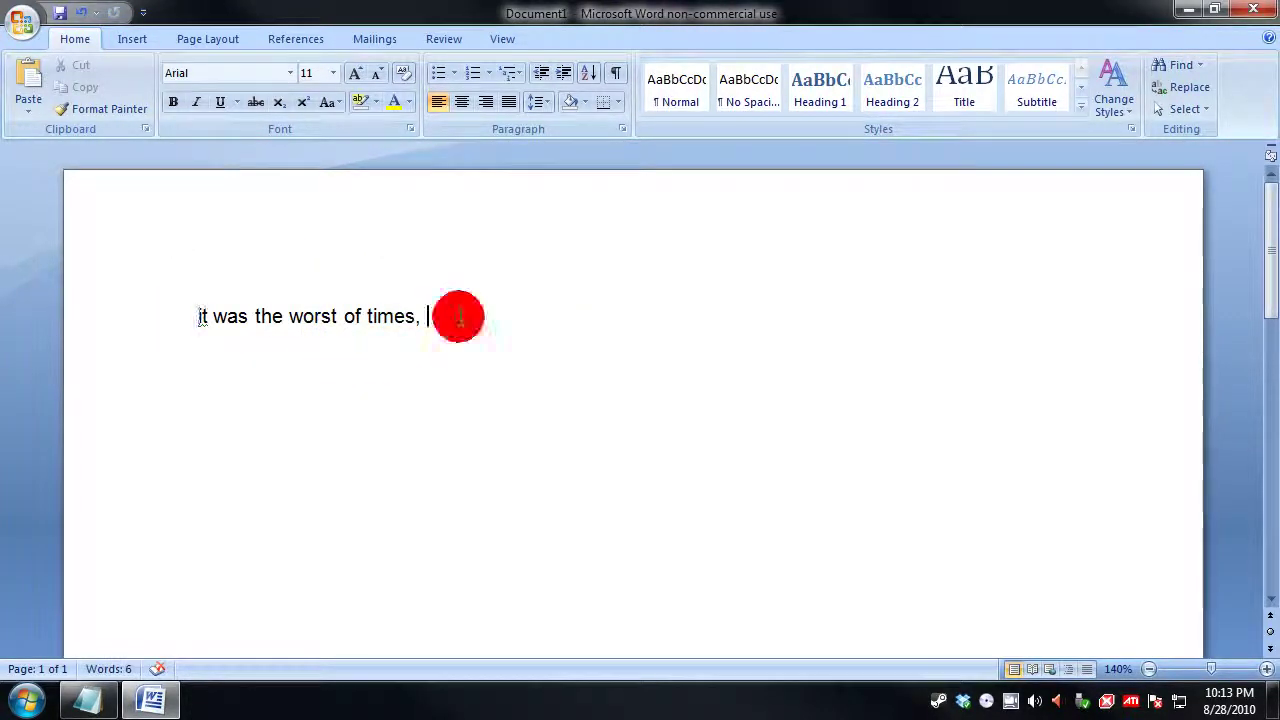
pyautogui.rightClick(460, 317)
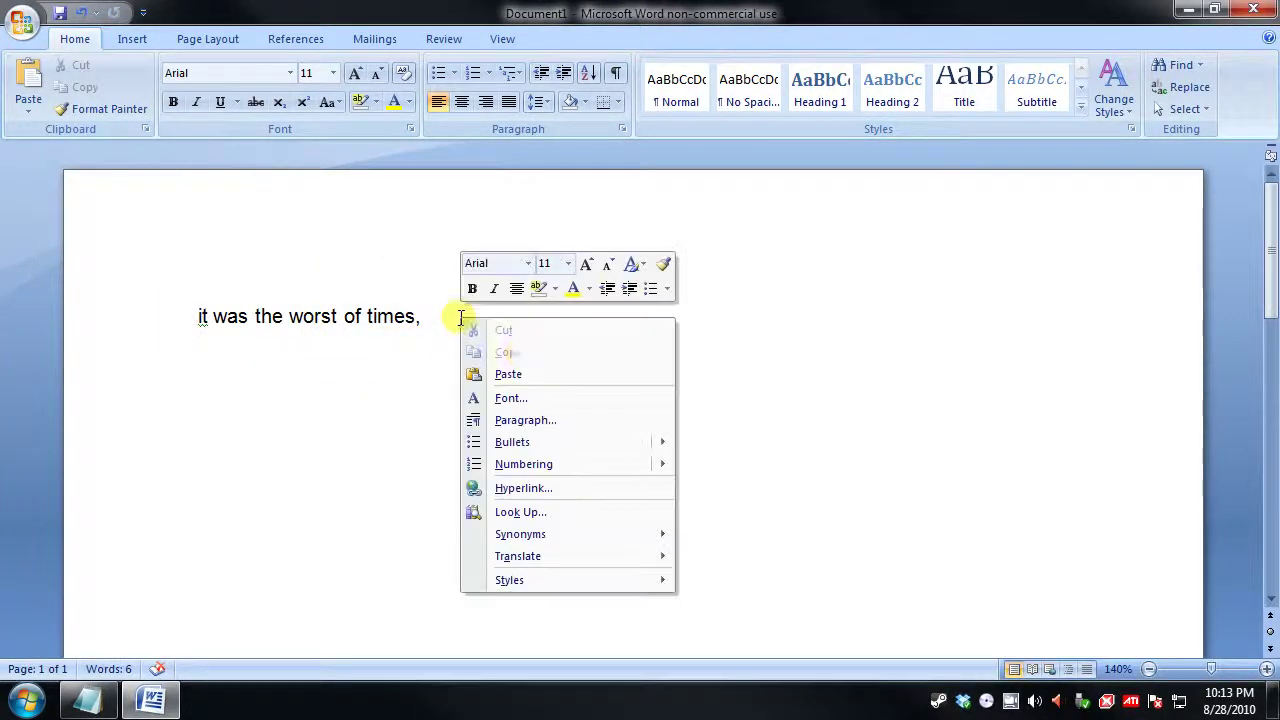
pyautogui.click(527, 377)
pyautogui.rightClick(674, 306)
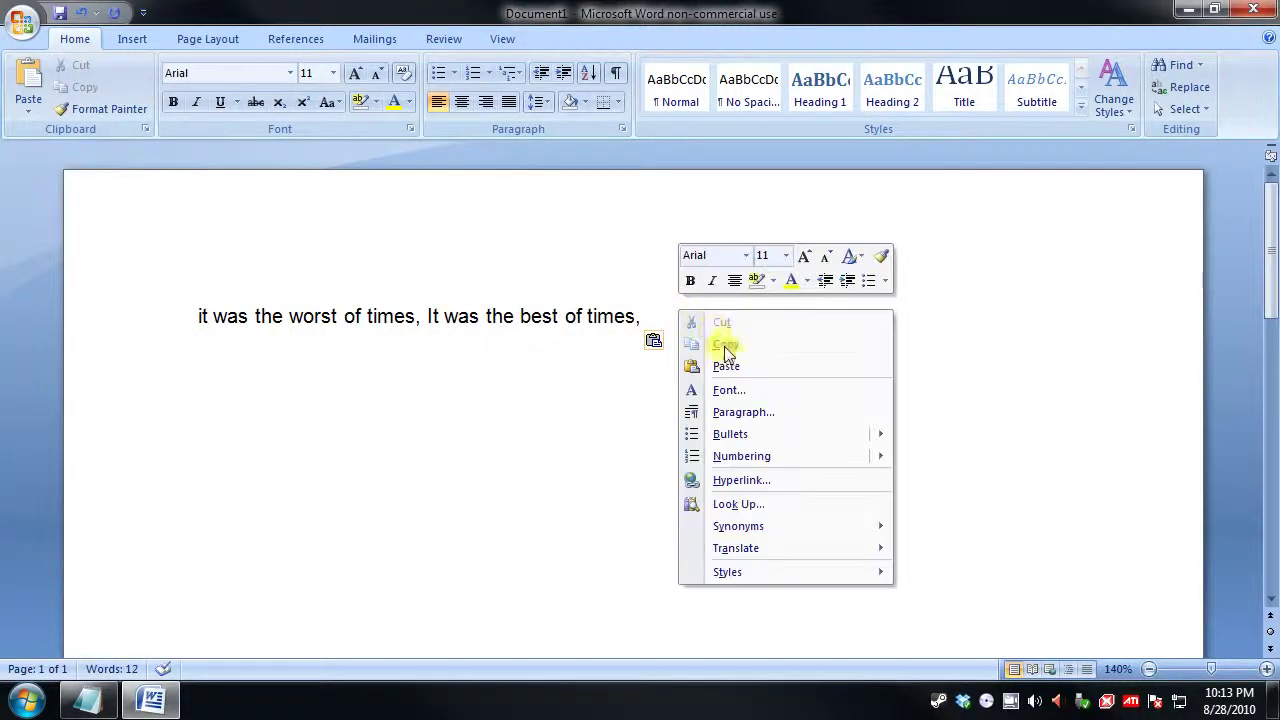
pyautogui.click(726, 366)
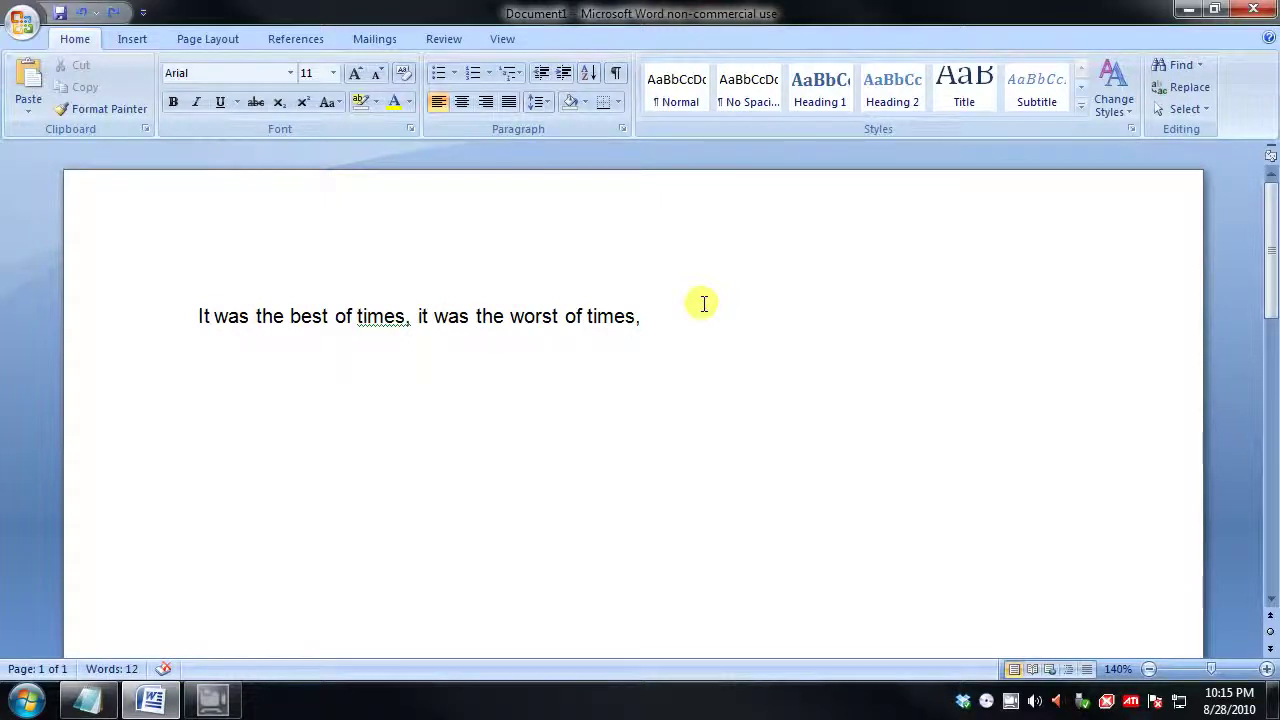
# Copy 'It was the best of times,' and paste the copy at the end of the line
pyautogui.moveTo(650, 318); pyautogui.dragTo(420, 318)
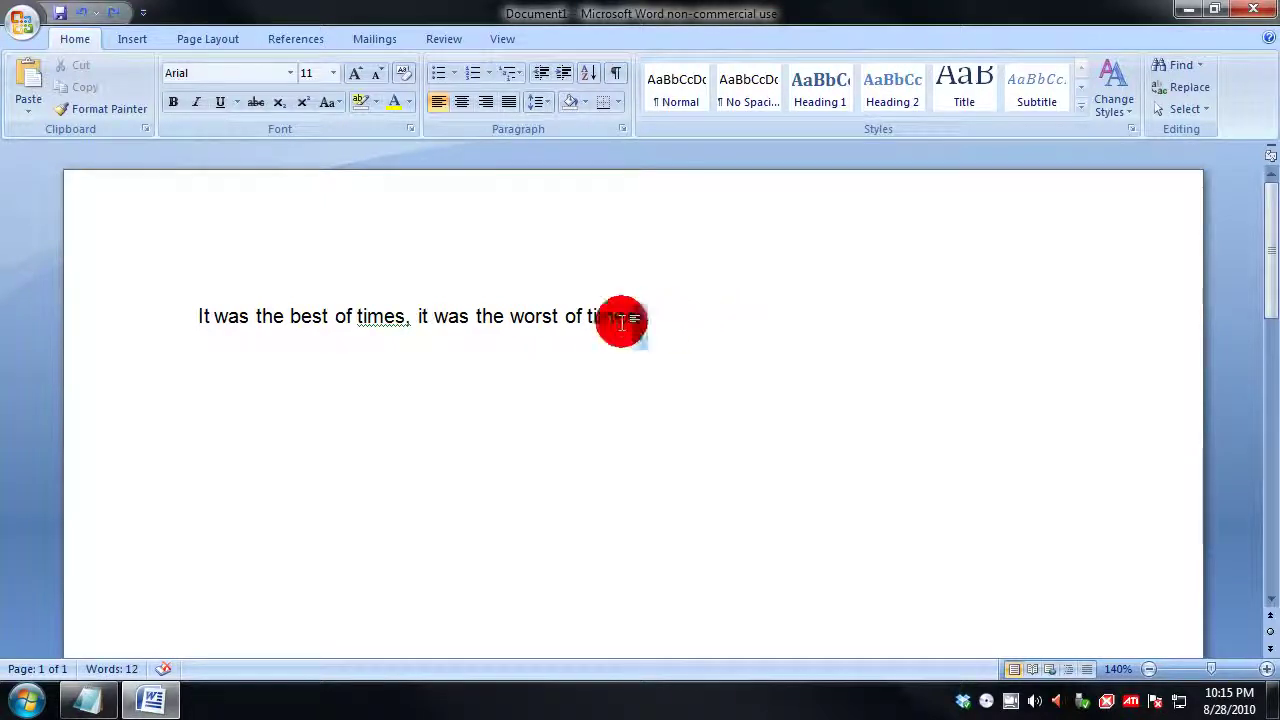
pyautogui.rightClick(481, 317)
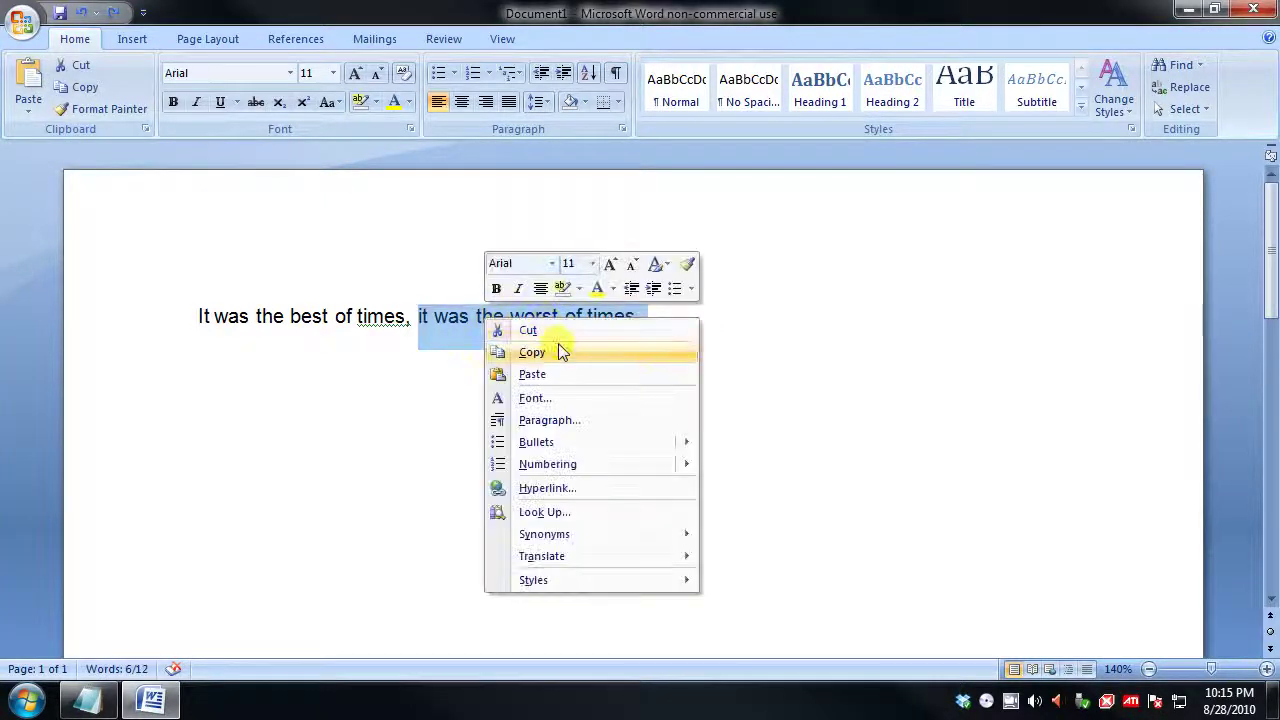
pyautogui.click(531, 353)
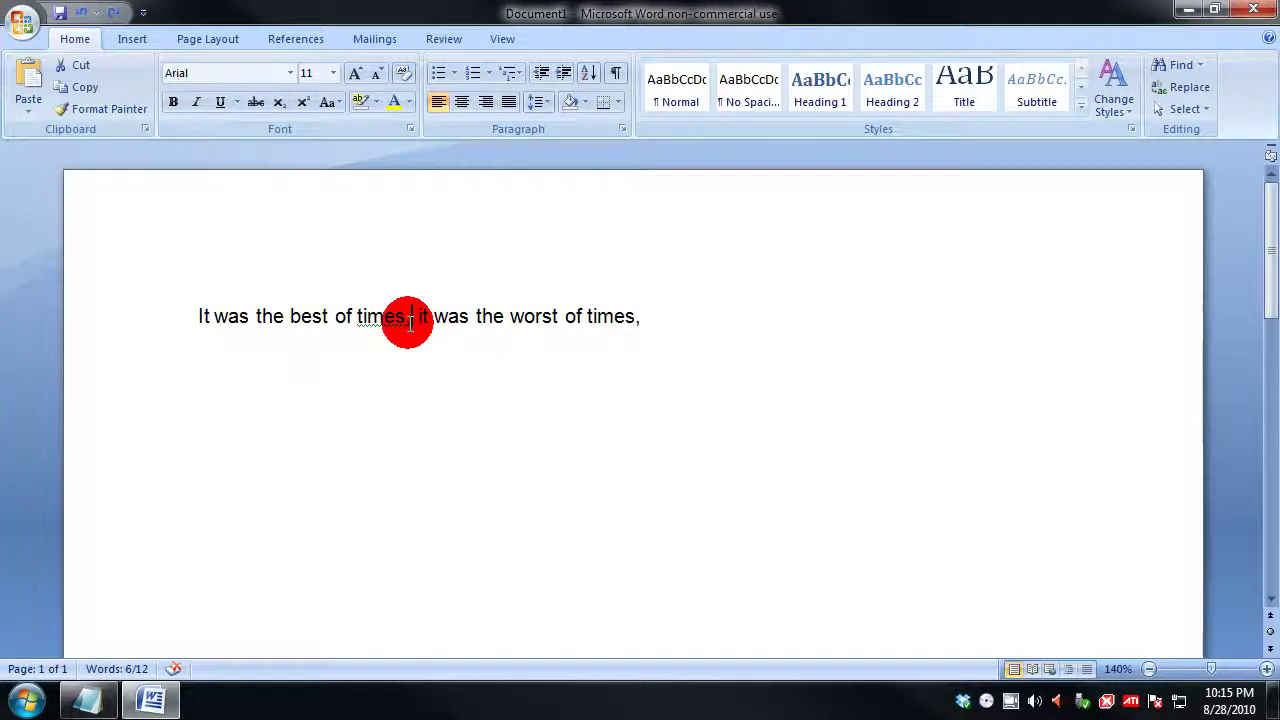
pyautogui.moveTo(410, 320); pyautogui.dragTo(150, 316)
pyautogui.rightClick(279, 314)
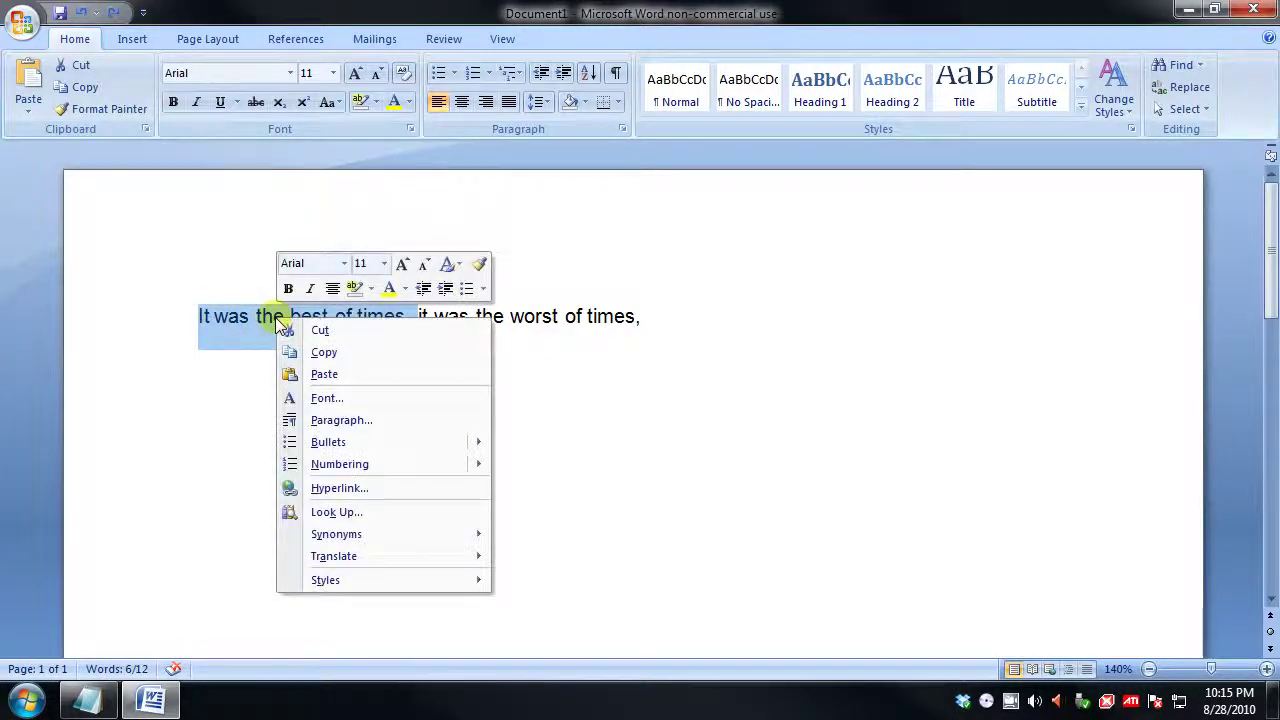
pyautogui.click(344, 355)
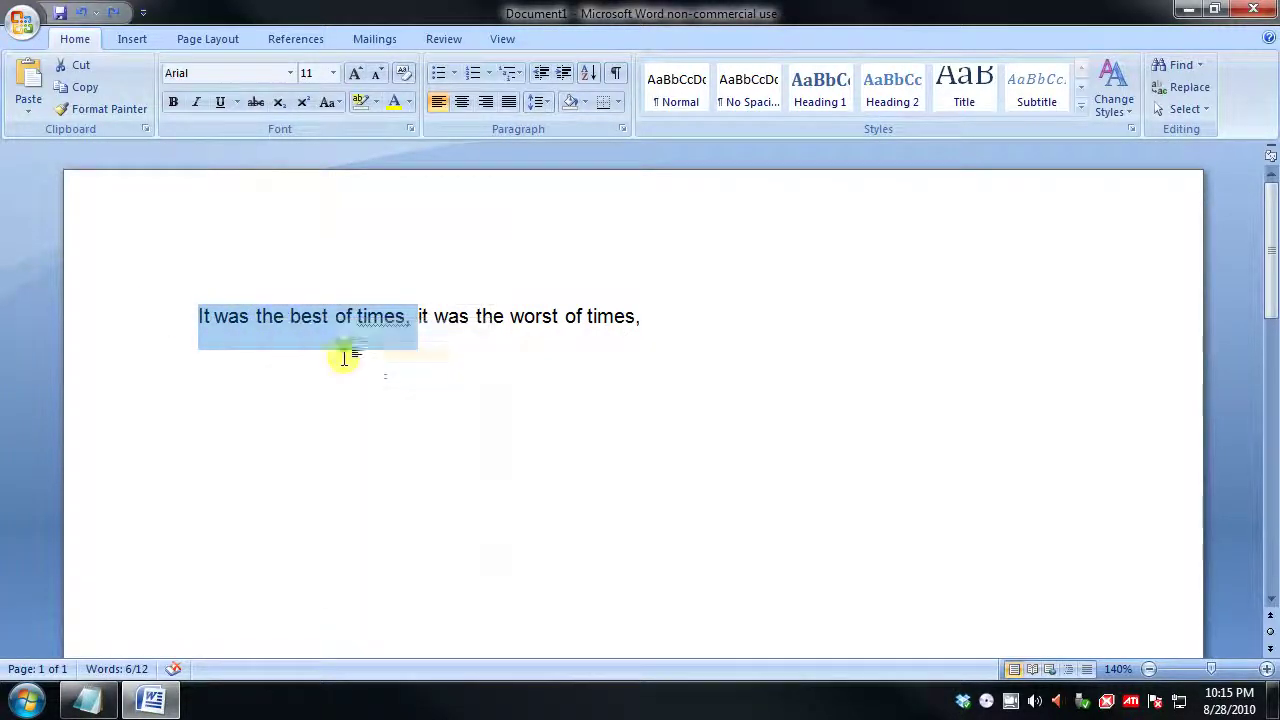
pyautogui.click(730, 320)
pyautogui.rightClick(735, 322)
pyautogui.click(778, 375)
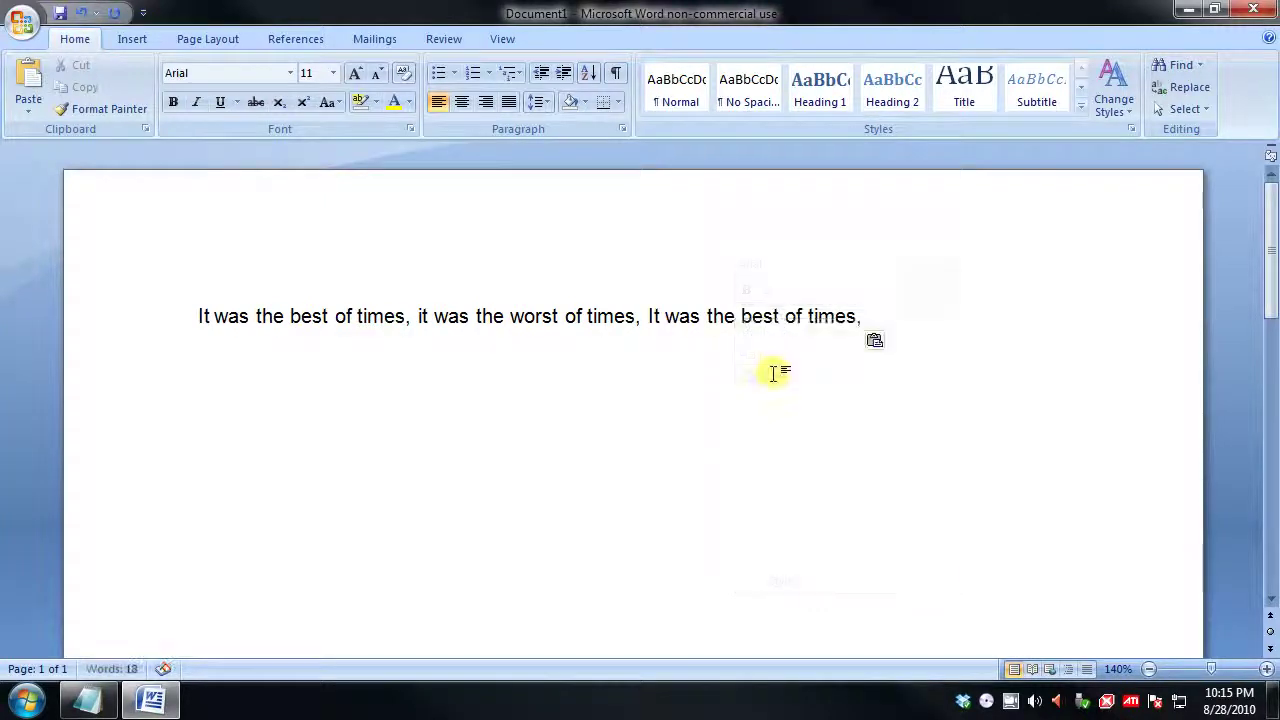